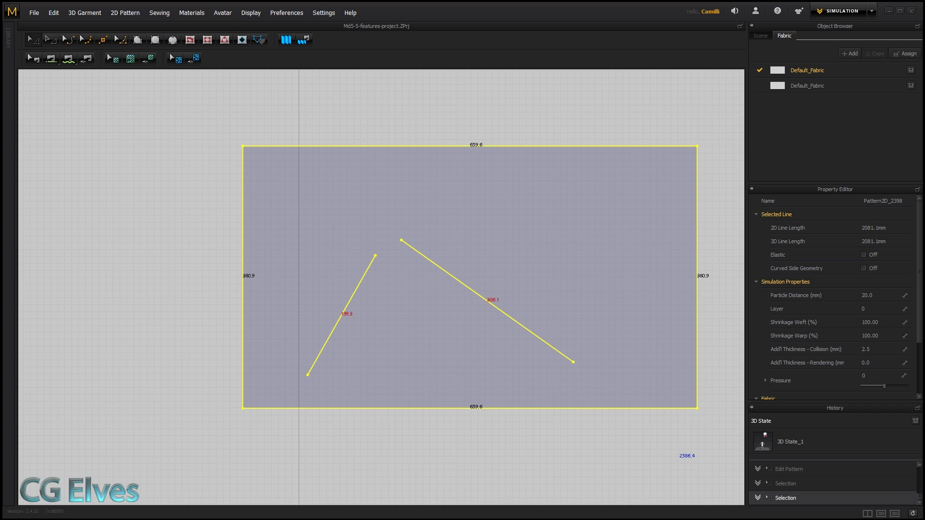
- Move the shorter internal line's upper endpoint onto the longer line's upper endpoint, stretching the line to about 238 mm
click(141, 297)
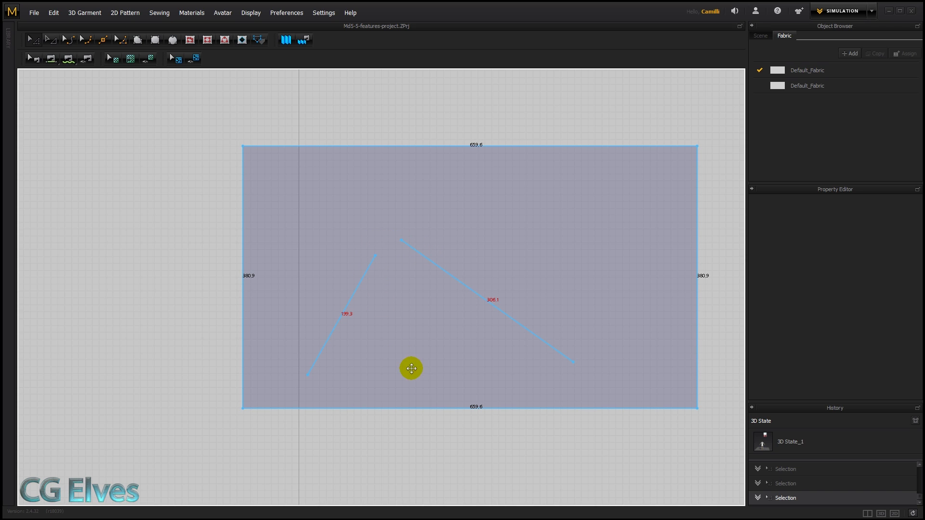
click(464, 284)
click(362, 280)
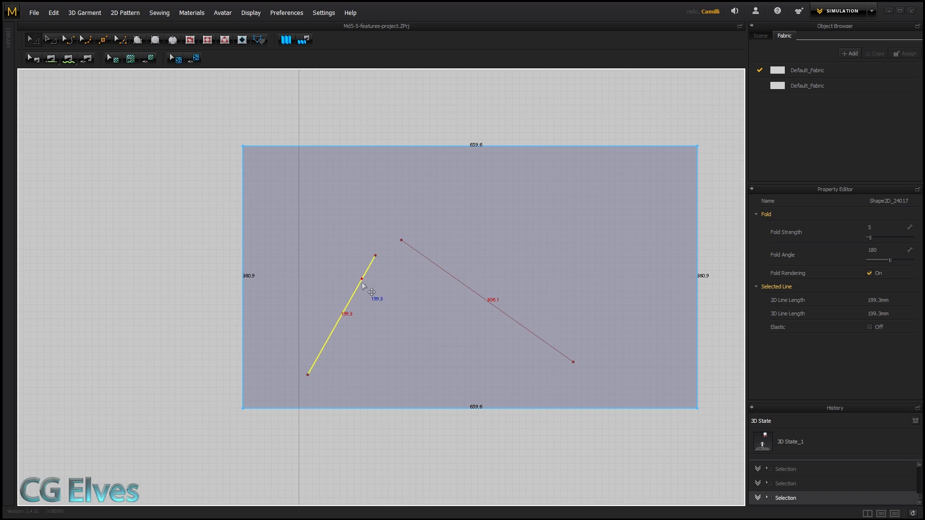
drag(376, 258, 400, 241)
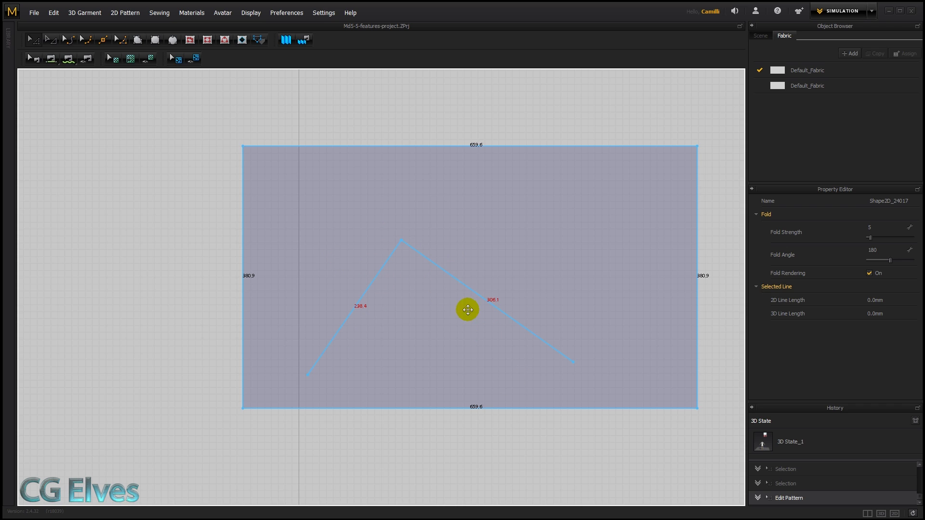
- Shift the whole longer internal line slightly so its upper endpoint sits just beside the shorter line's endpoint
click(522, 439)
click(492, 304)
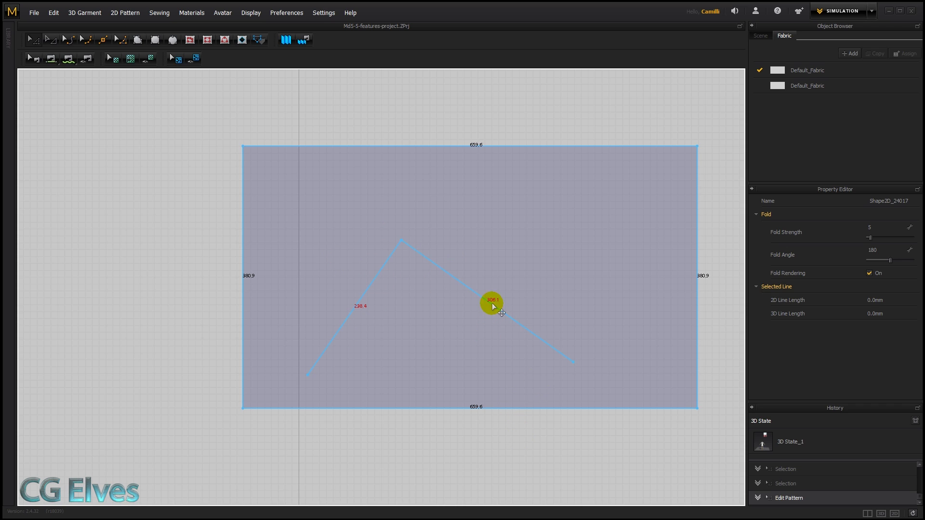
drag(492, 304, 407, 239)
click(406, 238)
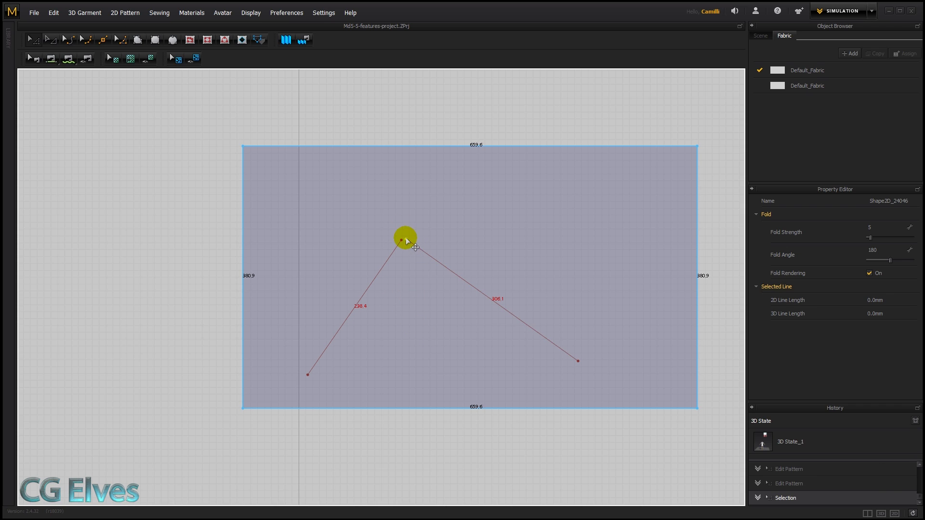
- Merge the two adjacent upper endpoints of the internal lines using Merge to Point
click(401, 241)
right_click(401, 241)
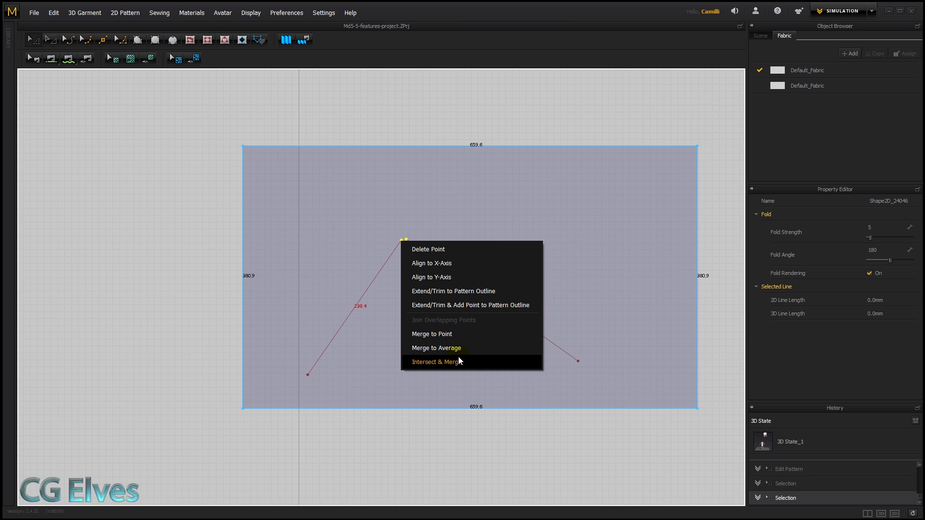
click(458, 334)
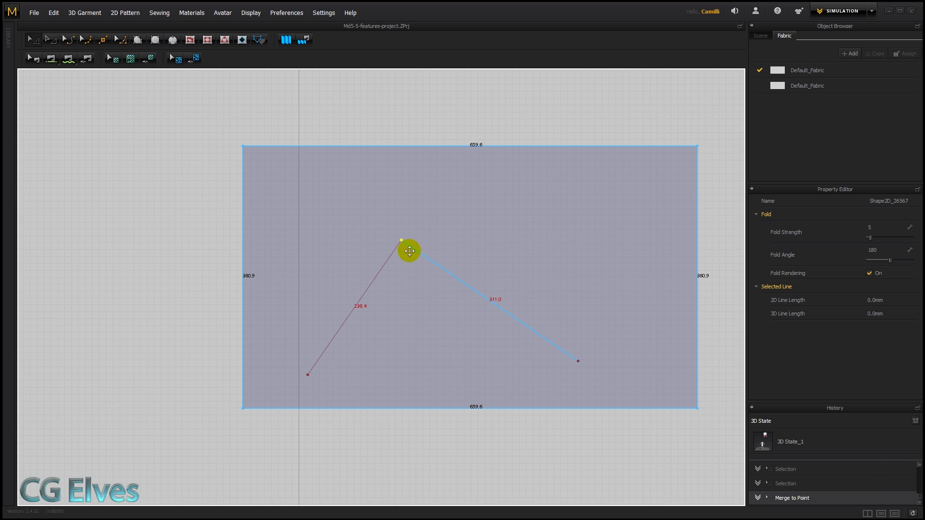
key(a)
drag(428, 256, 476, 280)
click(494, 475)
- With the upper endpoints of both internal lines separated and selected, align them to the X-axis
drag(402, 240, 395, 240)
right_click(402, 240)
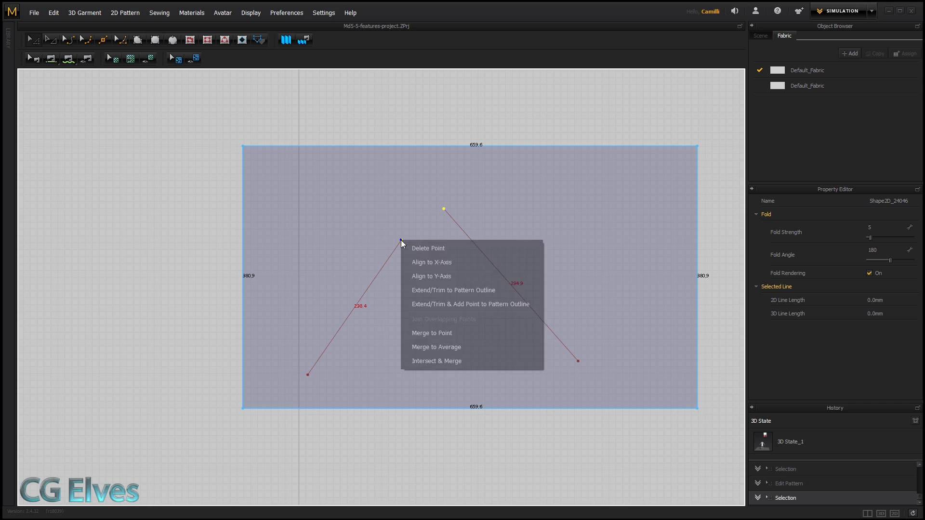
click(440, 261)
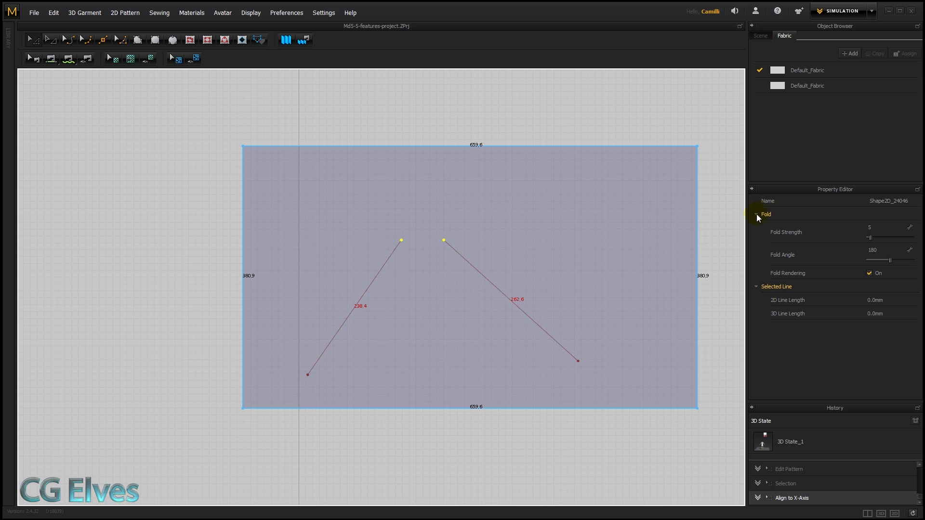
- Raise the longer line's upper endpoint above the shorter line's endpoint and align the two points to the Y-axis
click(434, 151)
drag(444, 240, 444, 208)
click(401, 241)
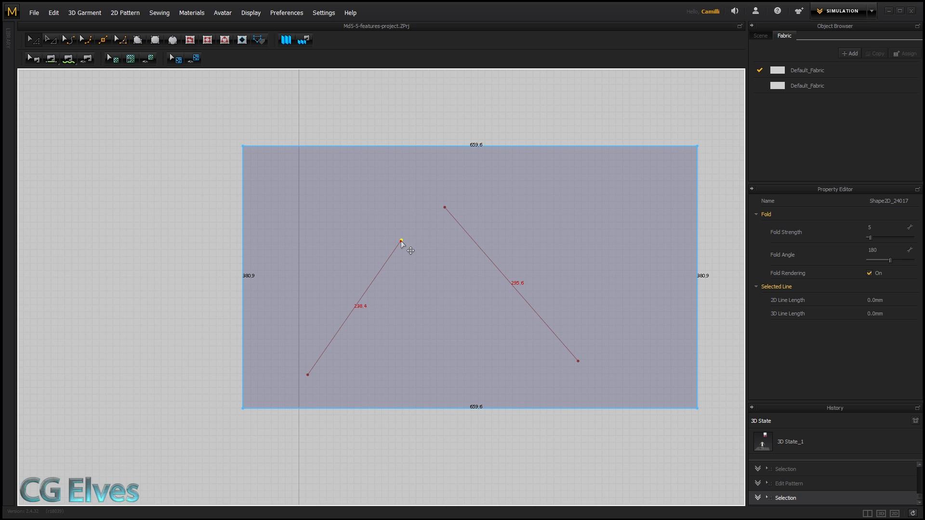
shift+click(445, 207)
right_click(444, 207)
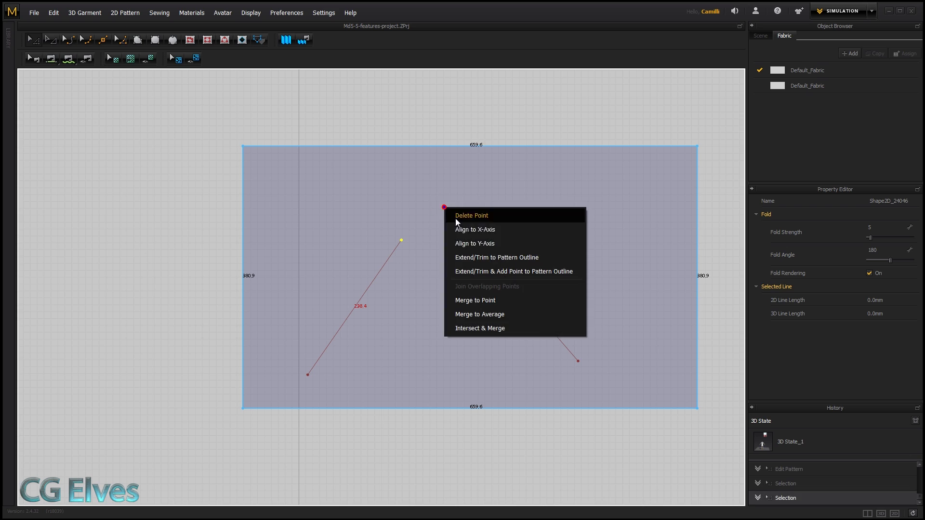
click(475, 244)
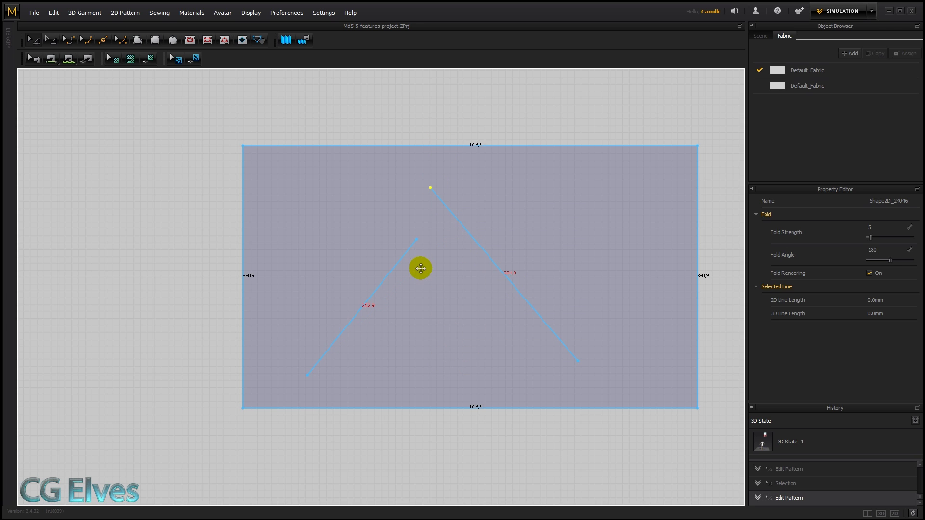
- Merge both upper endpoints at the shorter line's endpoint using Merge to Point, and undo the merge
right_click(417, 239)
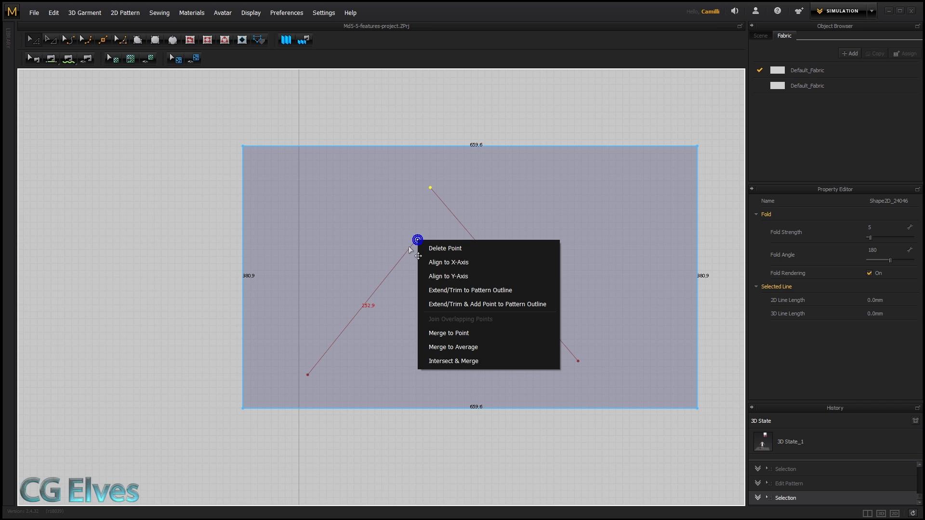
click(458, 332)
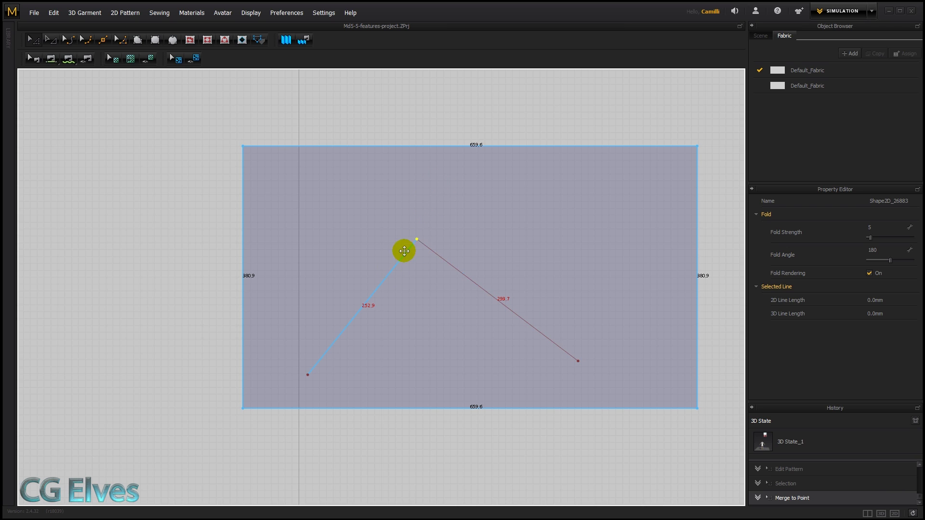
drag(415, 251, 415, 248)
key(ctrl+z)
key(ctrl+z)
key(ctrl+z)
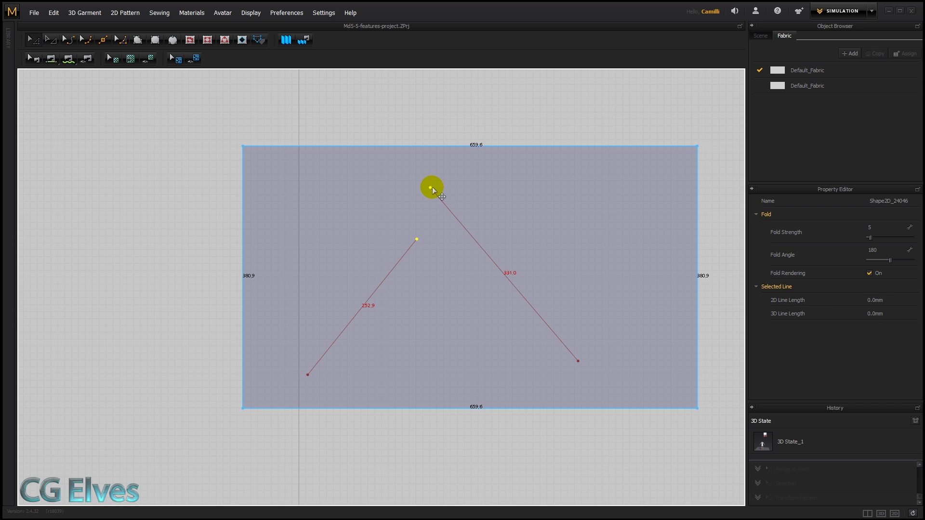
- Merge both upper endpoints halfway between them using Merge to Average, and undo the merge
right_click(431, 188)
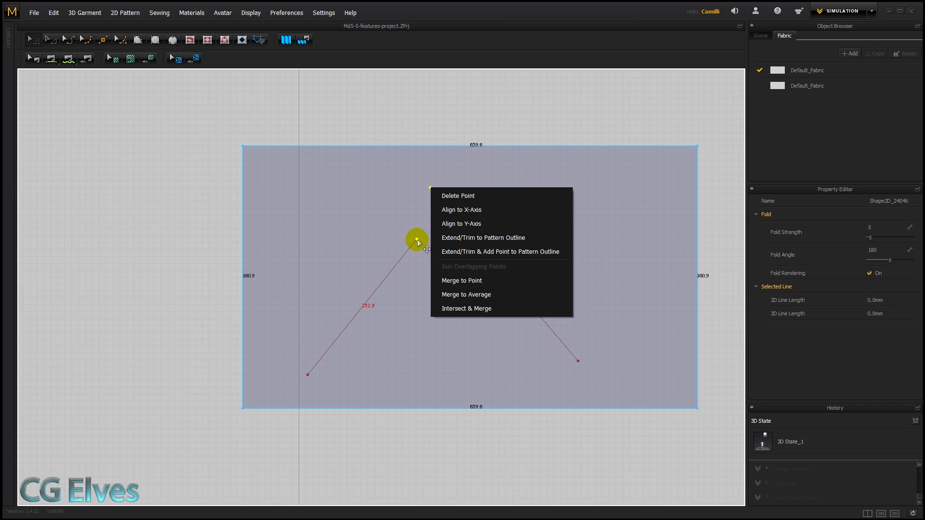
click(461, 295)
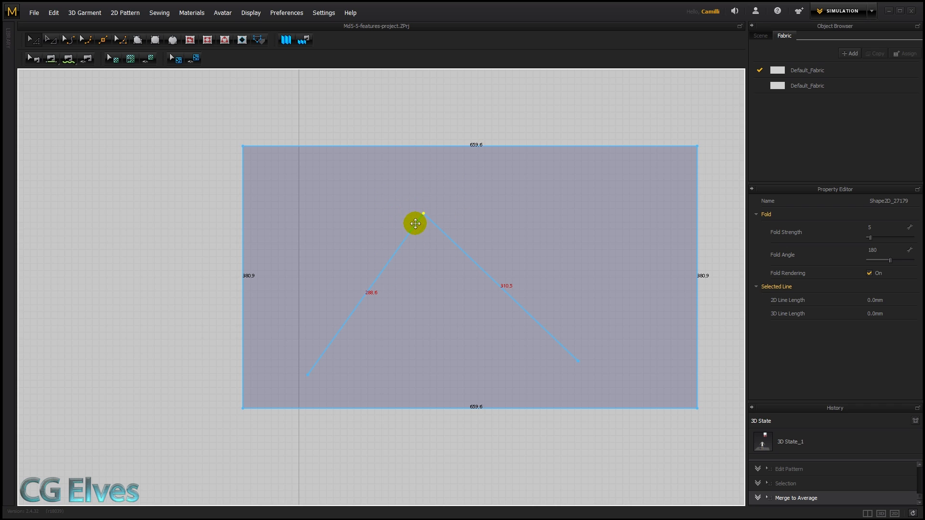
key(ctrl+z)
- With the longer line extending past the shorter line's direction, apply Intersect & Merge to their upper endpoints, and undo it
click(417, 239)
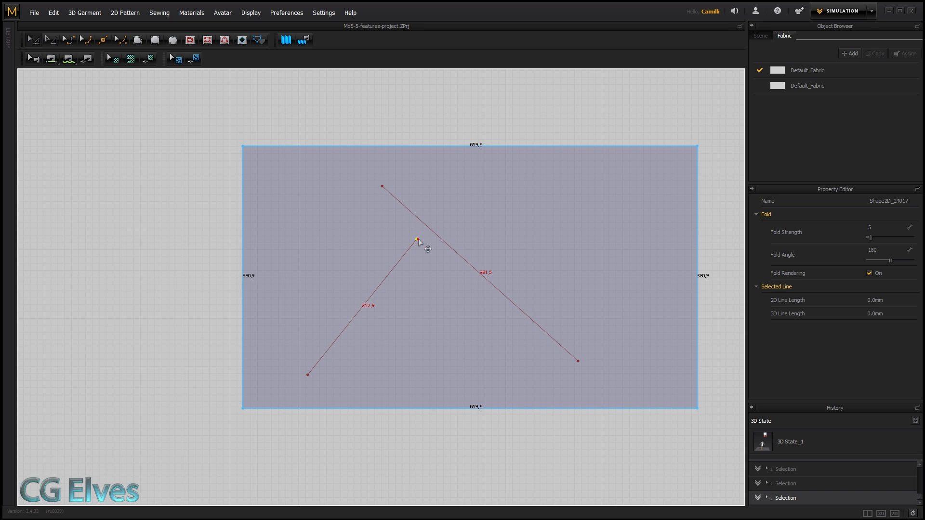
right_click(381, 186)
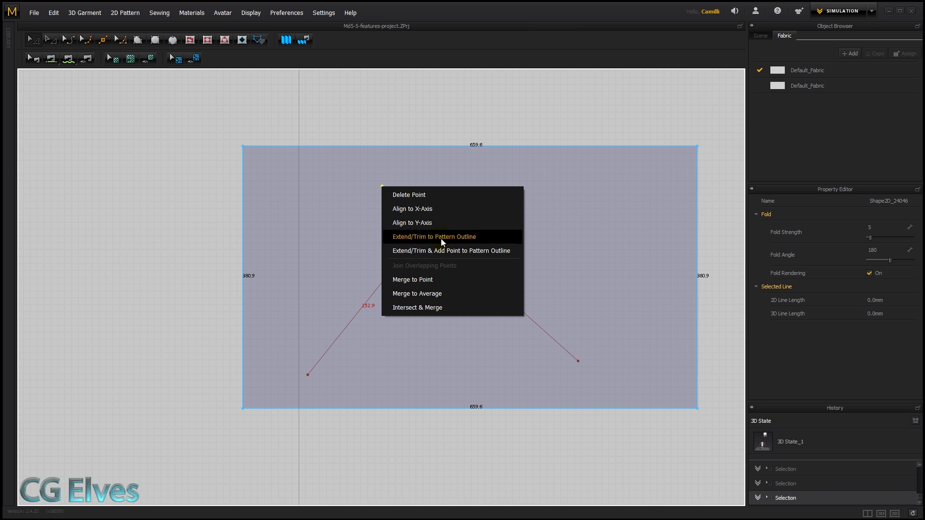
click(452, 305)
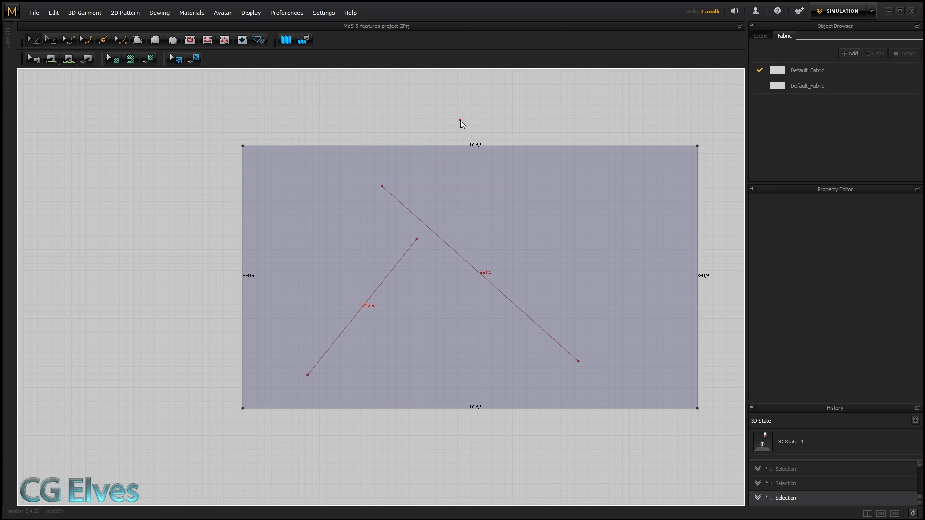
click(426, 226)
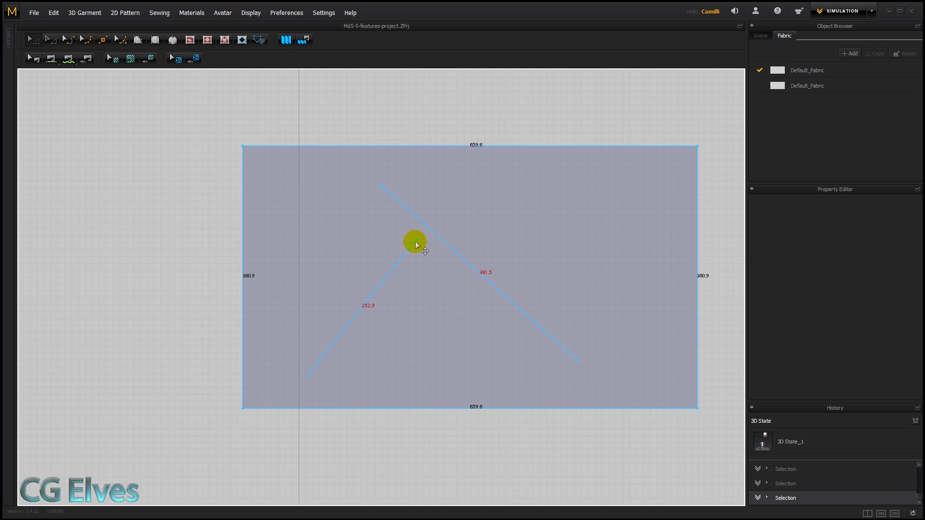
right_click(382, 186)
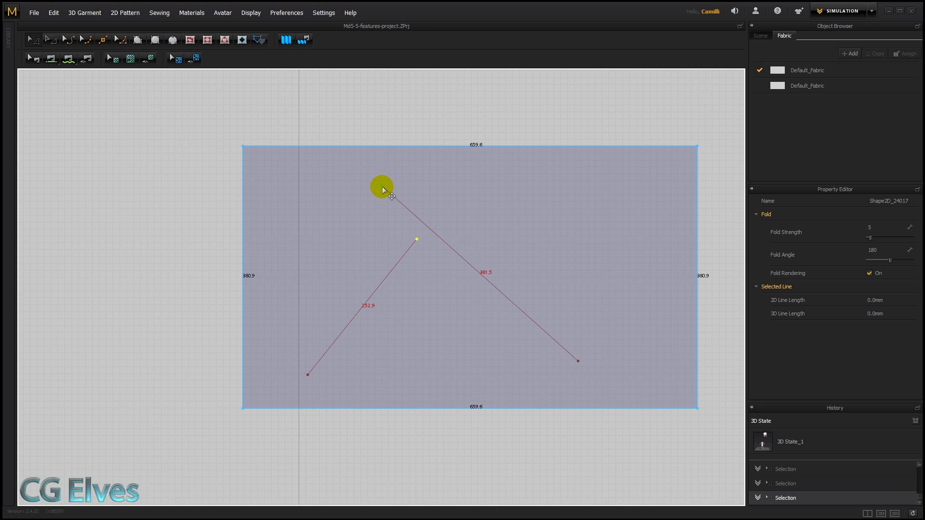
click(422, 310)
click(428, 228)
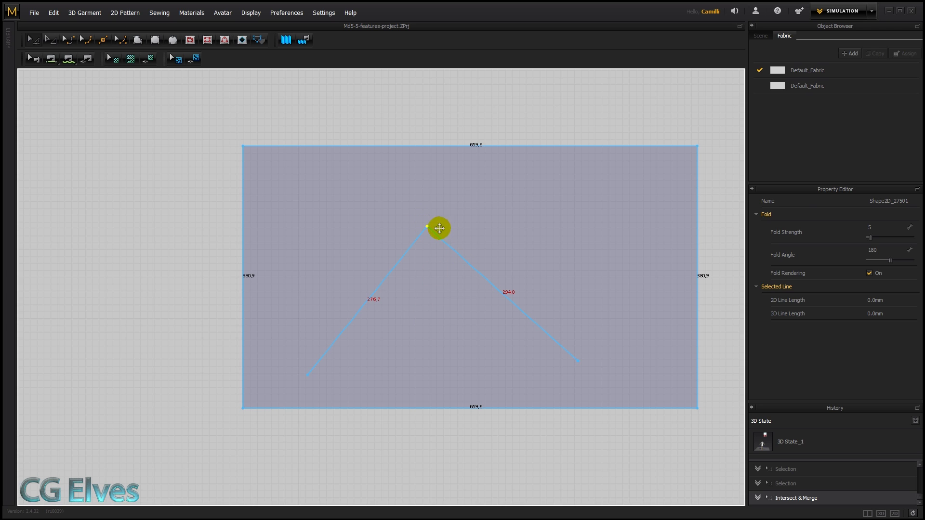
key(ctrl+z)
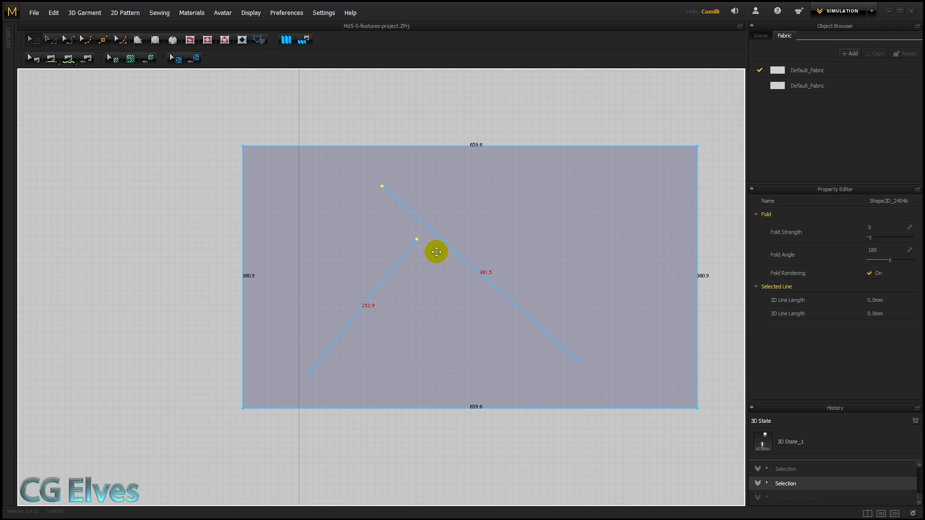
- Spread the upper endpoints apart so the shorter line is about 249 mm and the longer line about 299 mm
click(419, 140)
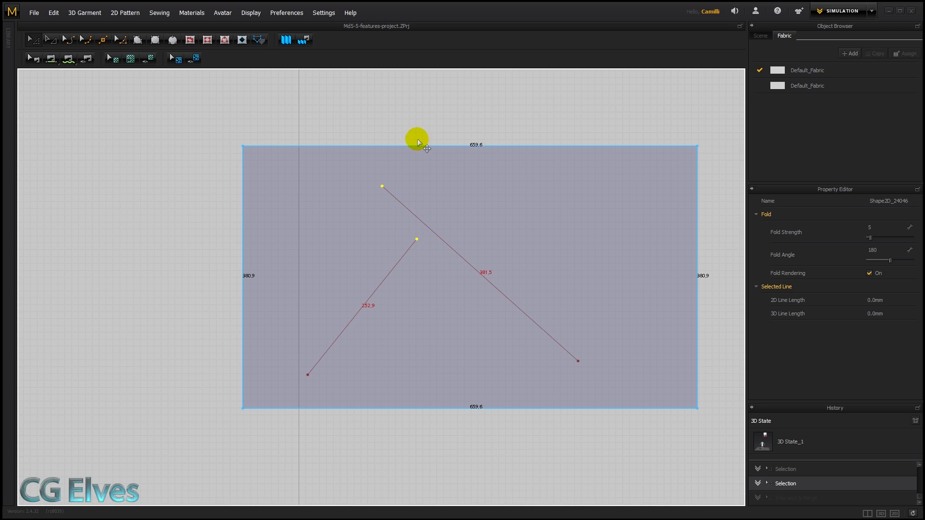
click(382, 184)
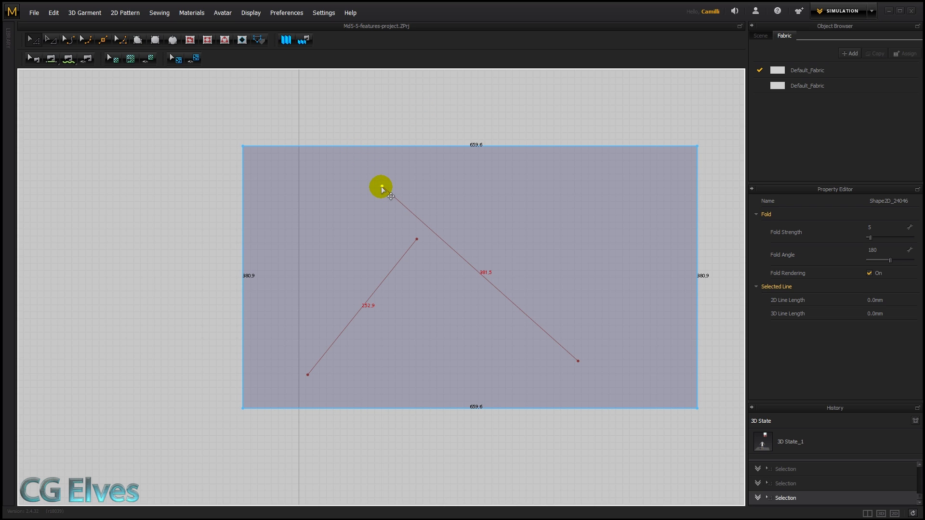
drag(382, 186, 471, 186)
click(418, 237)
drag(418, 239, 394, 226)
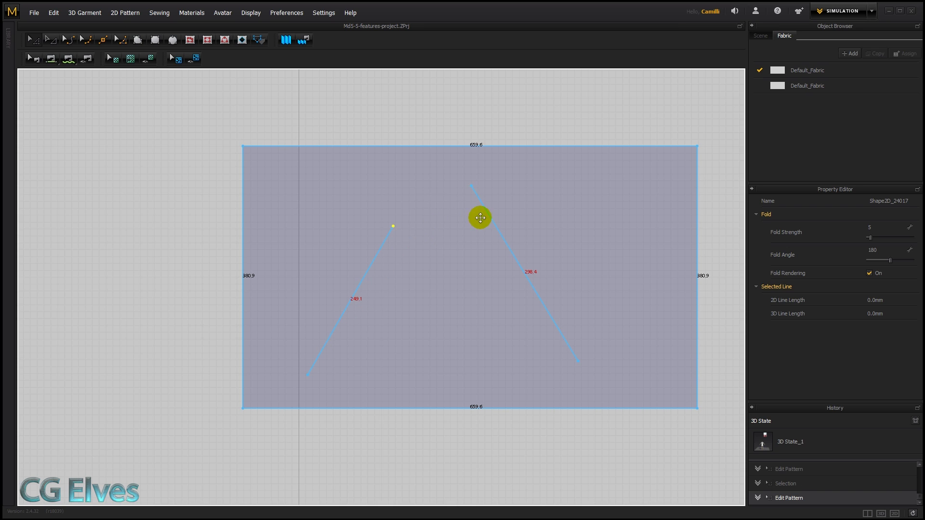
drag(471, 183, 481, 180)
- Apply Intersect & Merge to the upper endpoints of the two spread lines, and undo the operation
right_click(391, 227)
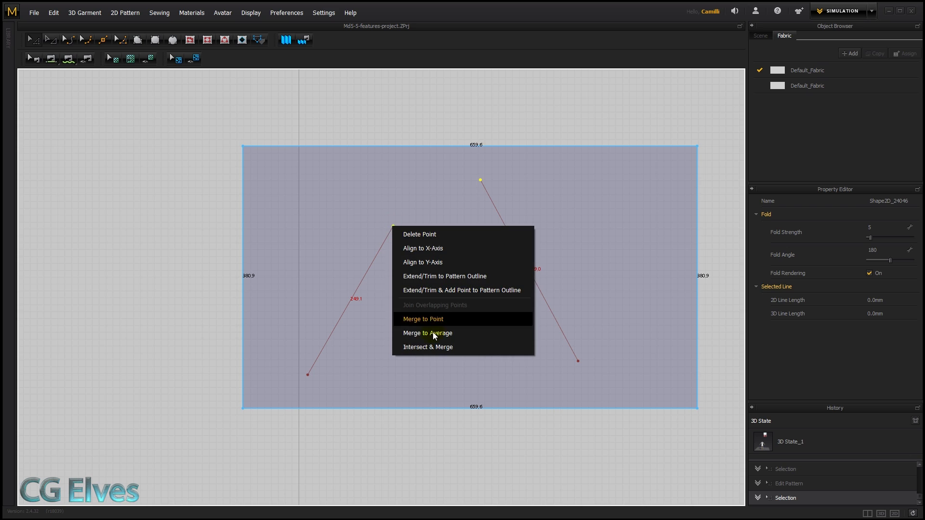
click(436, 348)
click(388, 237)
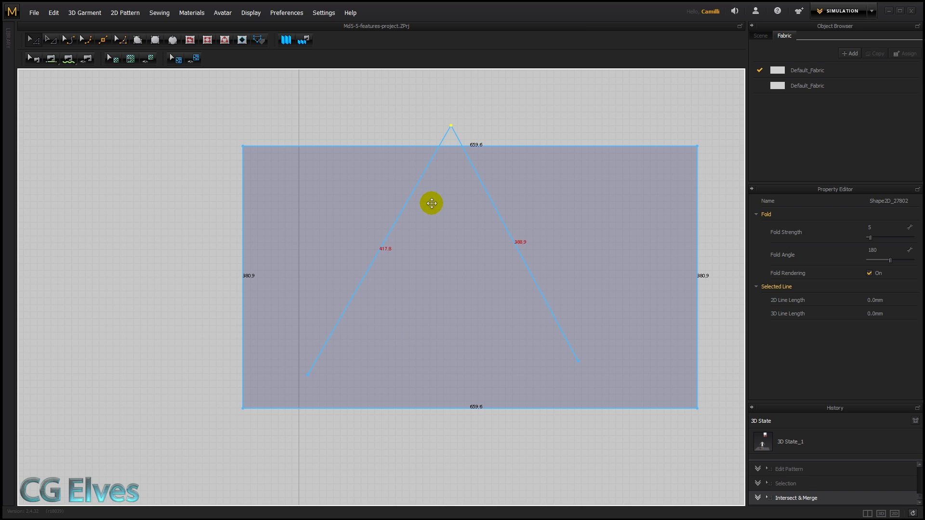
key(ctrl+z)
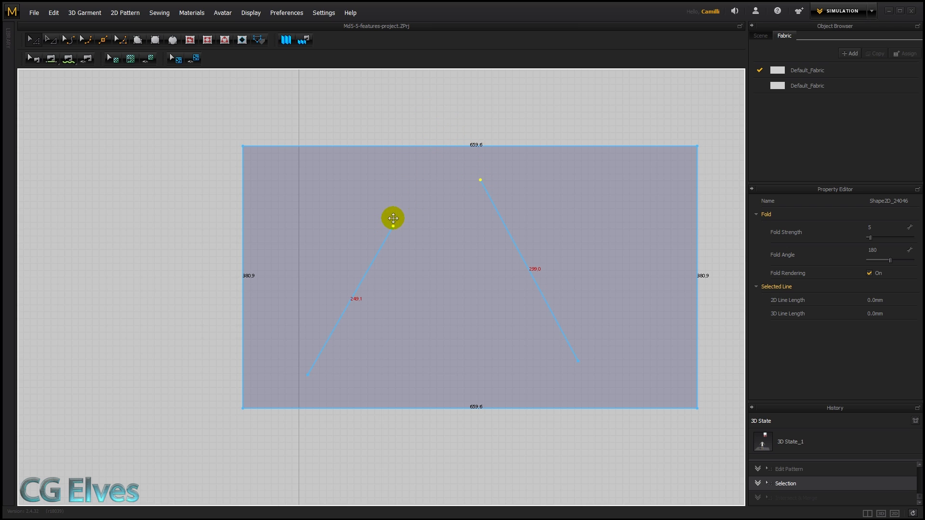
- Move the longer line's upper endpoint farther from the shorter line, try Intersect & Merge on both upper endpoints, and undo it
drag(481, 180, 499, 175)
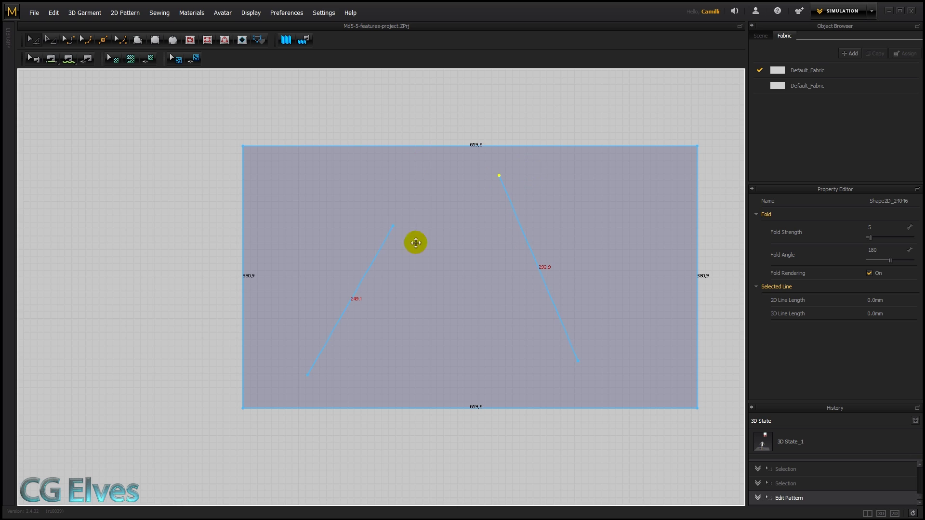
right_click(394, 225)
click(432, 343)
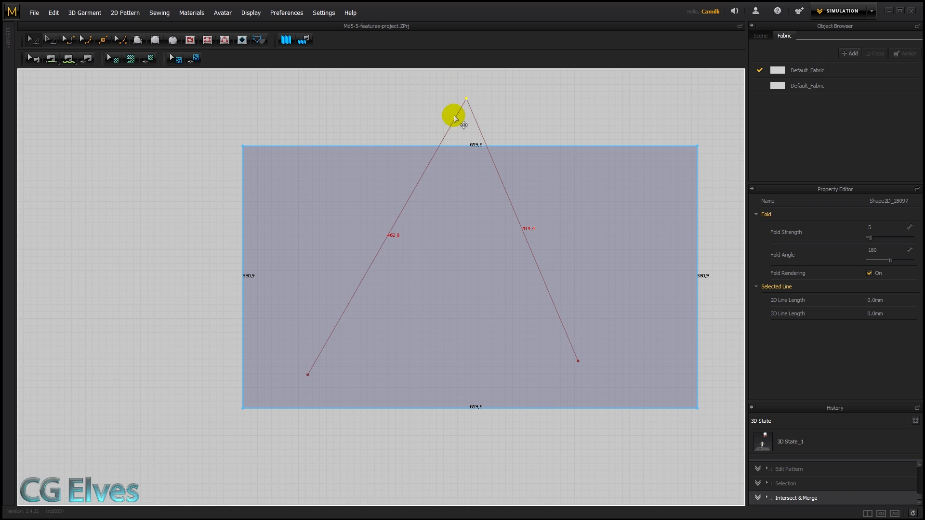
key(ctrl+z)
key(ctrl+z)
- Reposition the upper endpoints so the two internal lines cross, and join them at the crossing with Intersect & Merge
drag(418, 270, 578, 252)
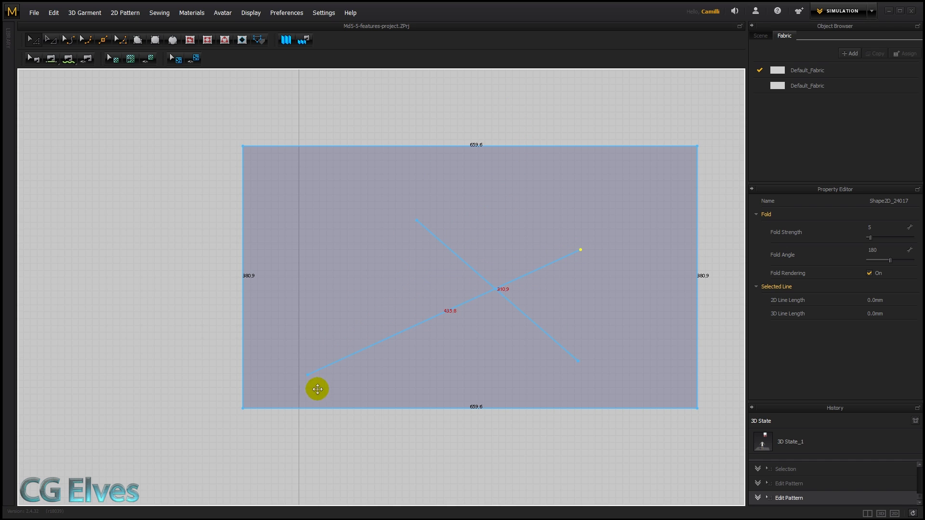
right_click(418, 220)
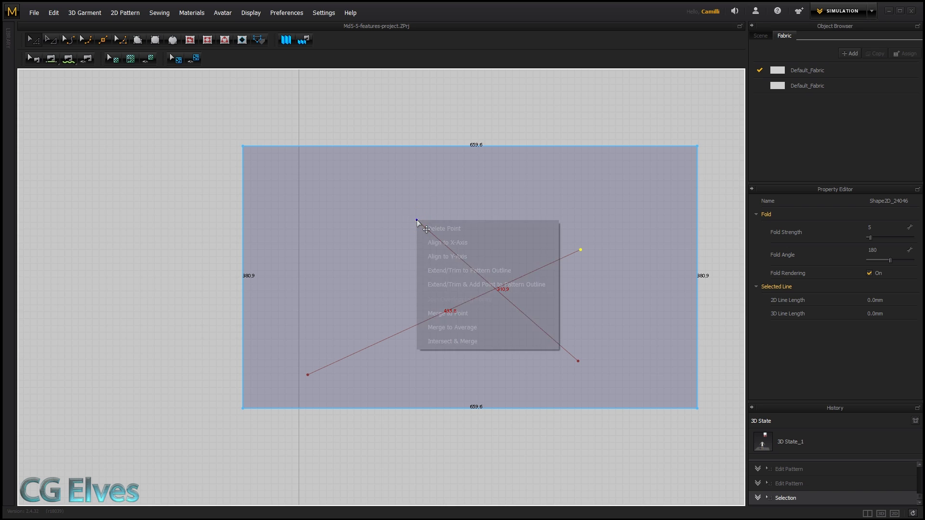
click(469, 341)
click(489, 289)
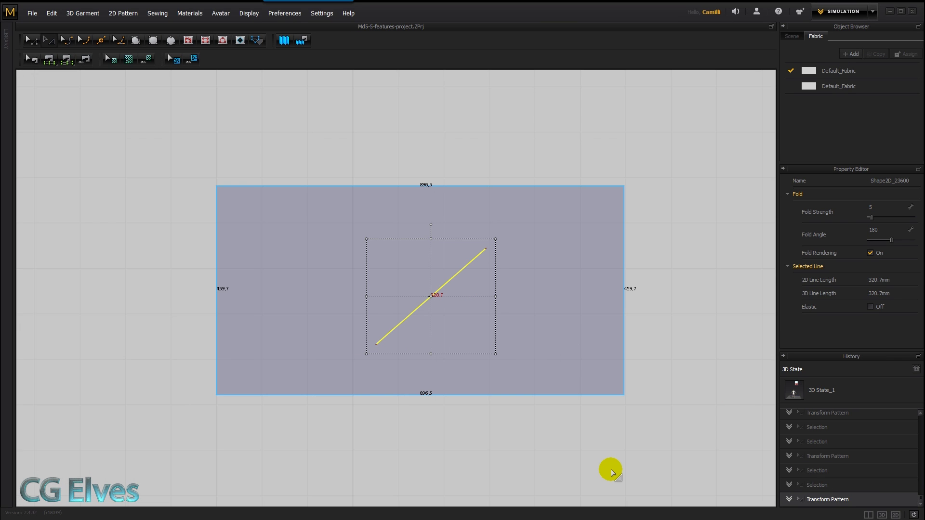
- Examine the extend/trim and merge options offered for the upper endpoint of the single diagonal internal line
click(548, 436)
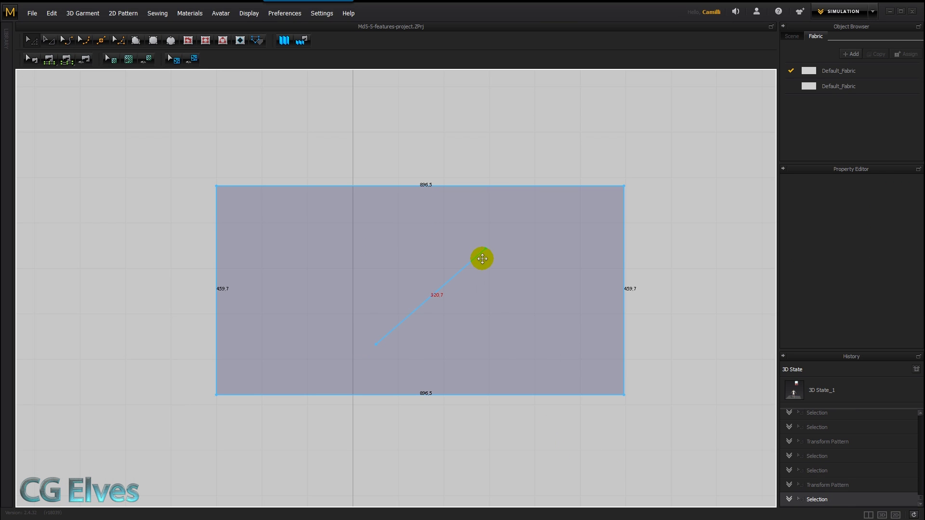
right_click(486, 250)
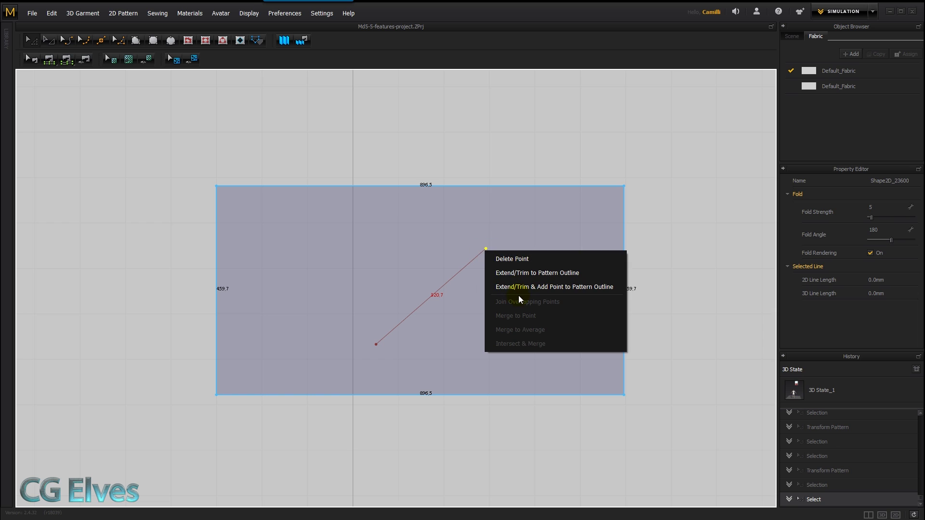
click(490, 417)
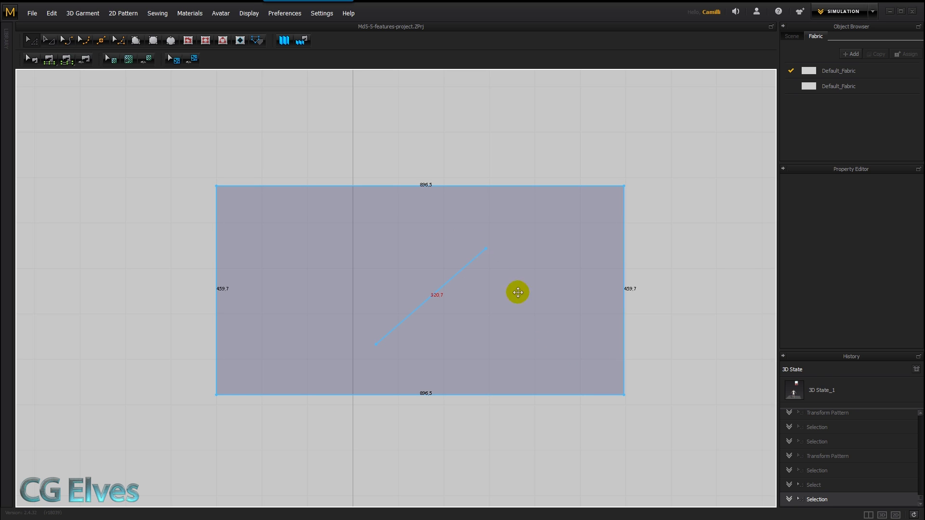
- Mirror-paste the diagonal internal line so the copy meets the original at its upper endpoint, forming an inverted V
click(456, 274)
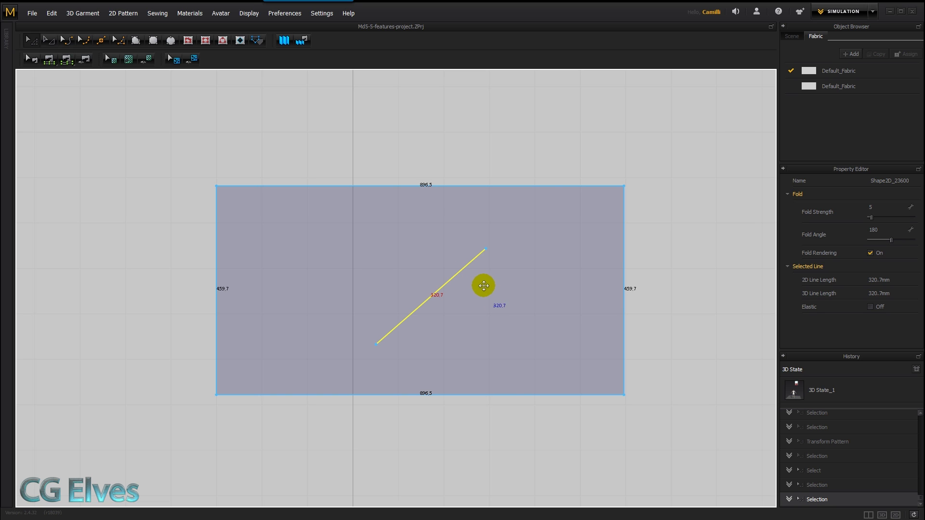
key(ctrl+r)
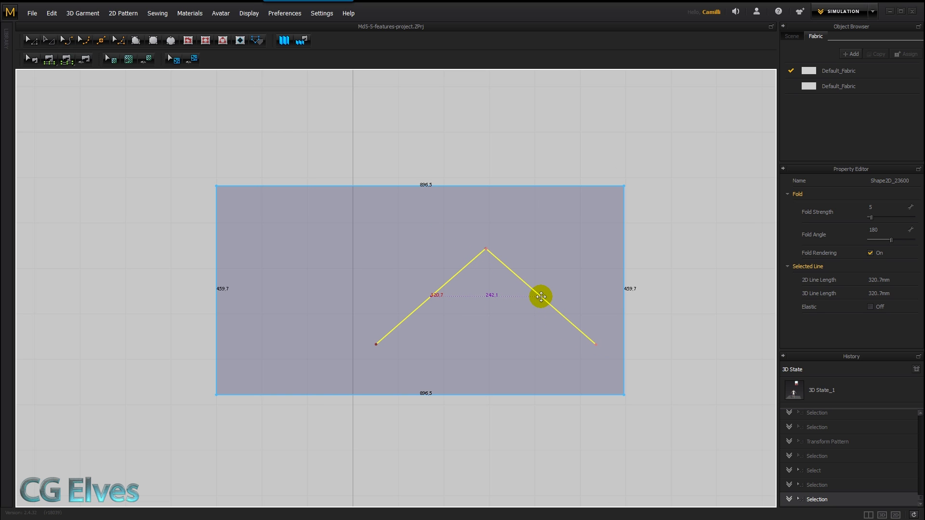
click(541, 297)
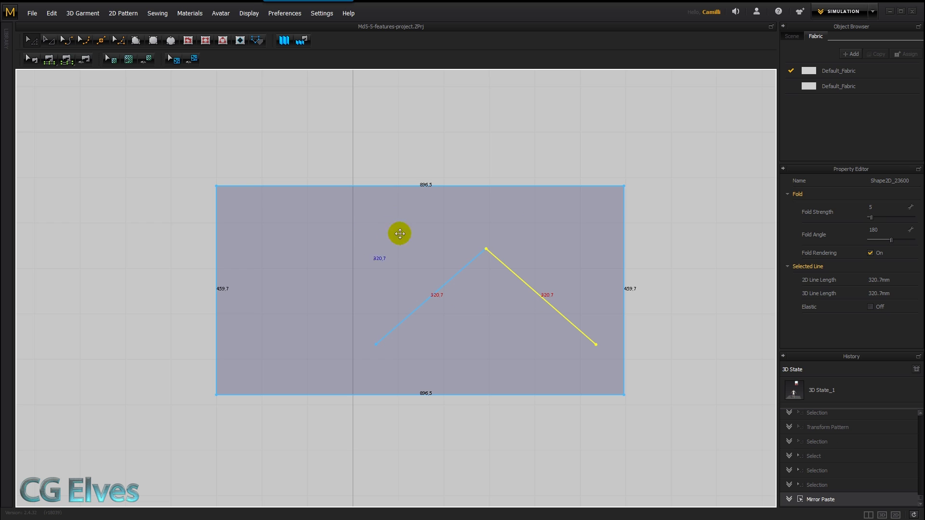
- Examine the join, merge and extend/trim options offered for the point where the two mirrored lines meet
click(470, 268)
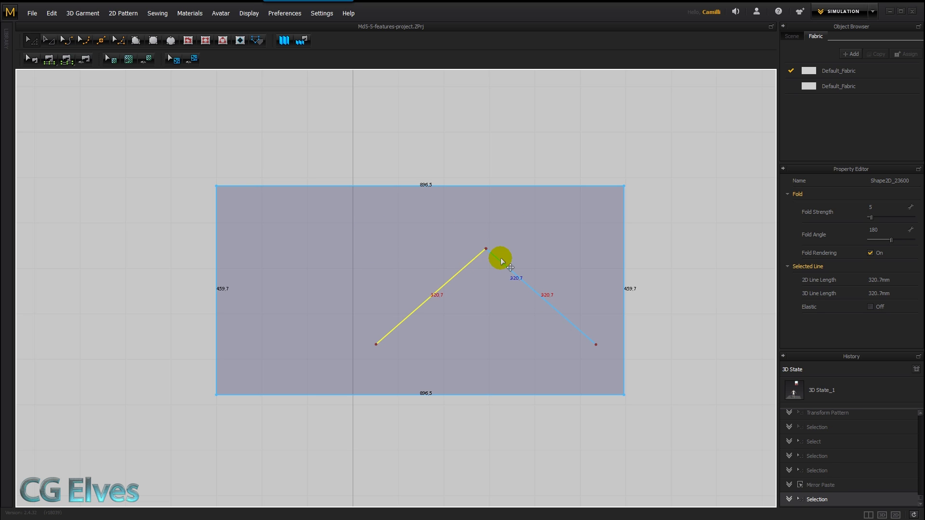
click(501, 261)
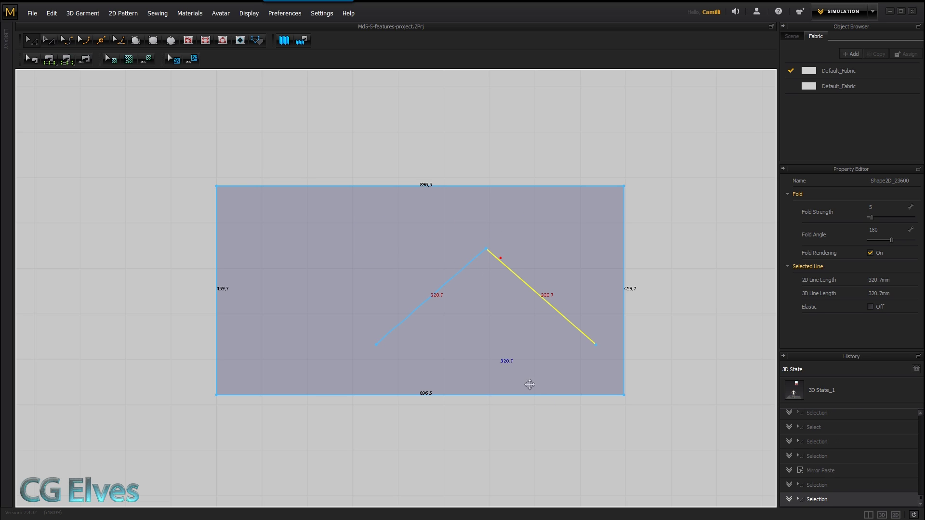
click(486, 250)
click(486, 248)
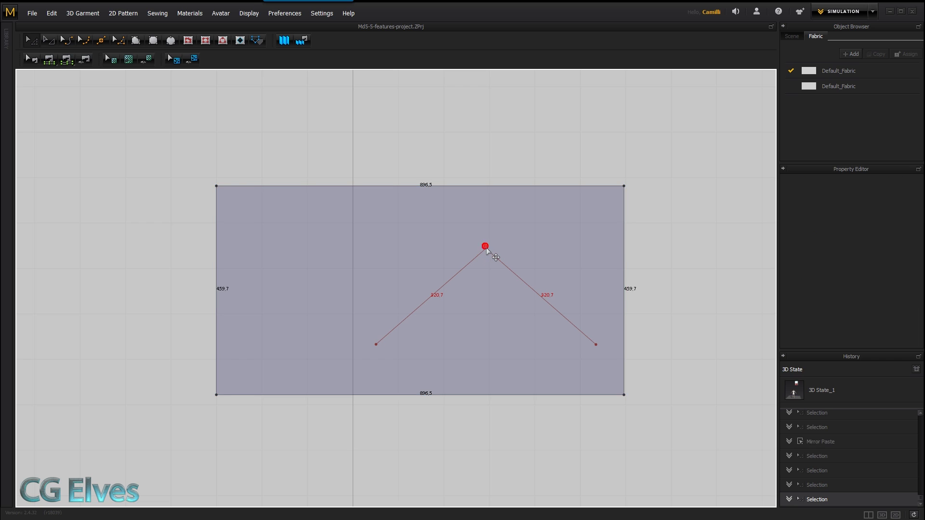
click(486, 247)
right_click(486, 248)
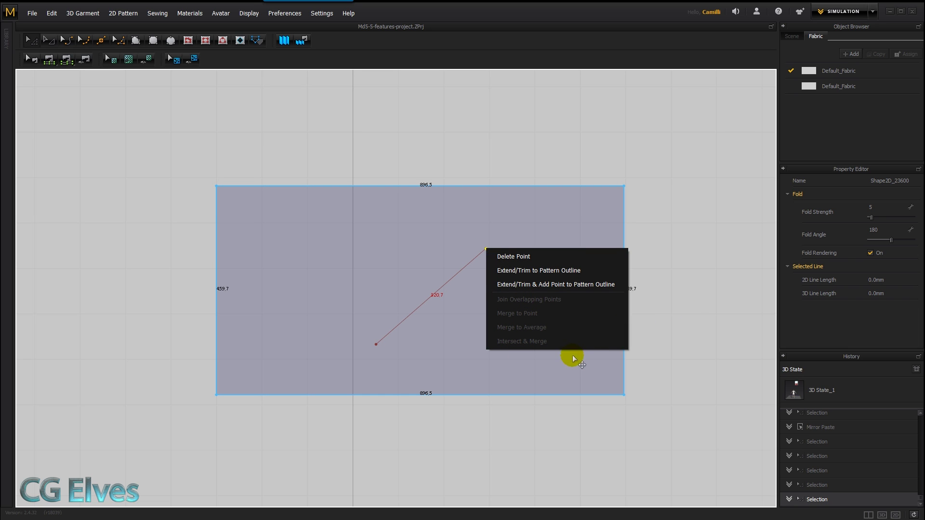
click(661, 264)
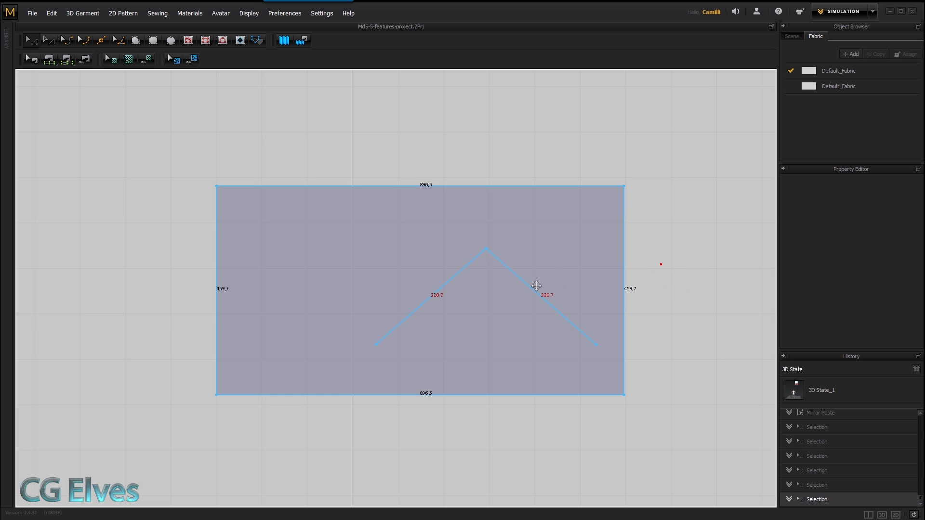
- Place the two lines' upper endpoints exactly on top of each other and connect them with Join Overlapping Points
drag(491, 251, 458, 257)
click(464, 260)
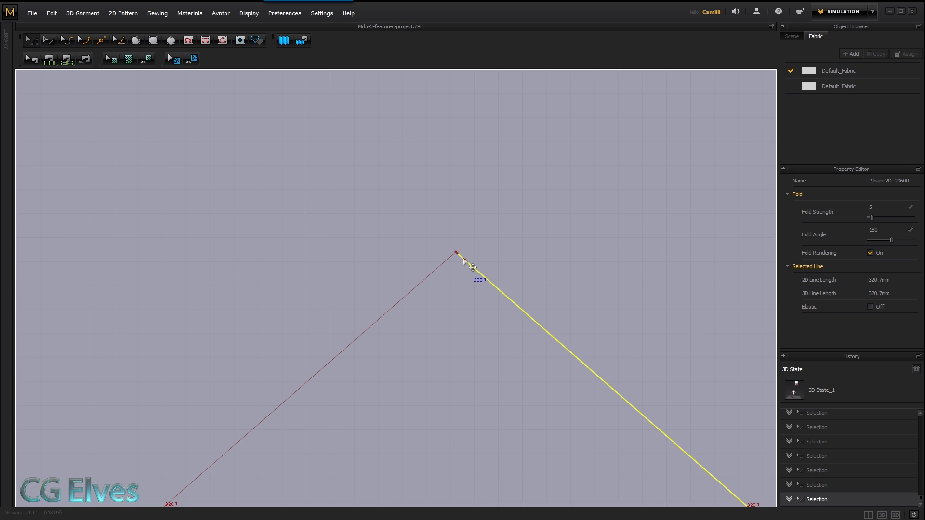
drag(464, 260, 456, 254)
click(456, 253)
scroll(465, 266, down, 2)
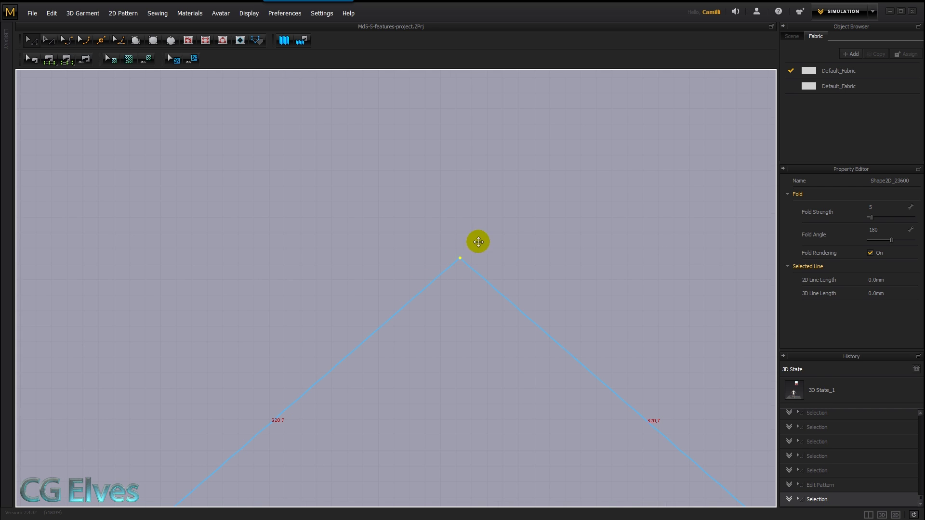
scroll(460, 279, down, 2)
scroll(468, 287, down, 2)
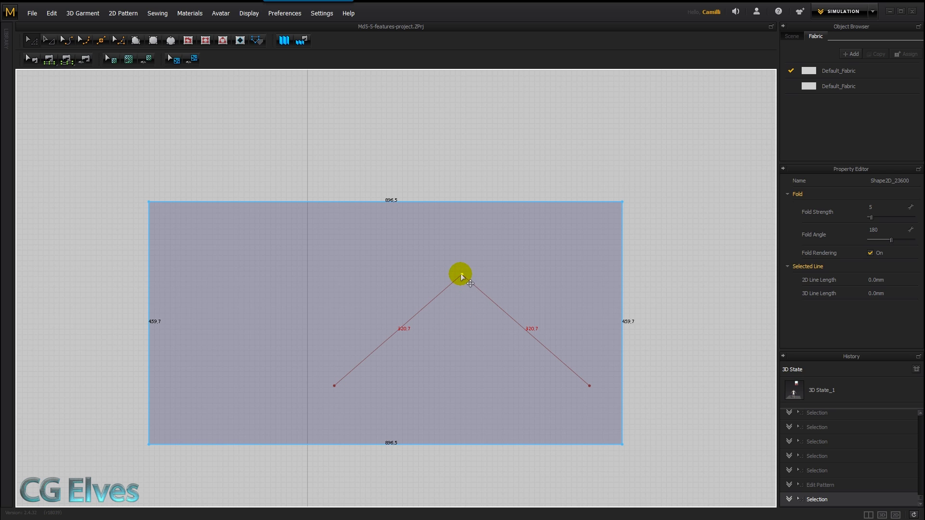
right_click(461, 276)
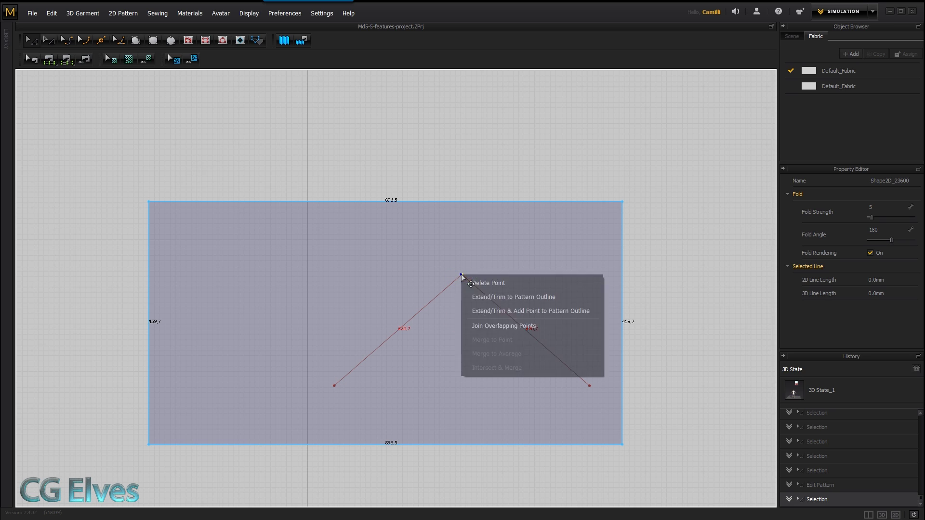
click(491, 325)
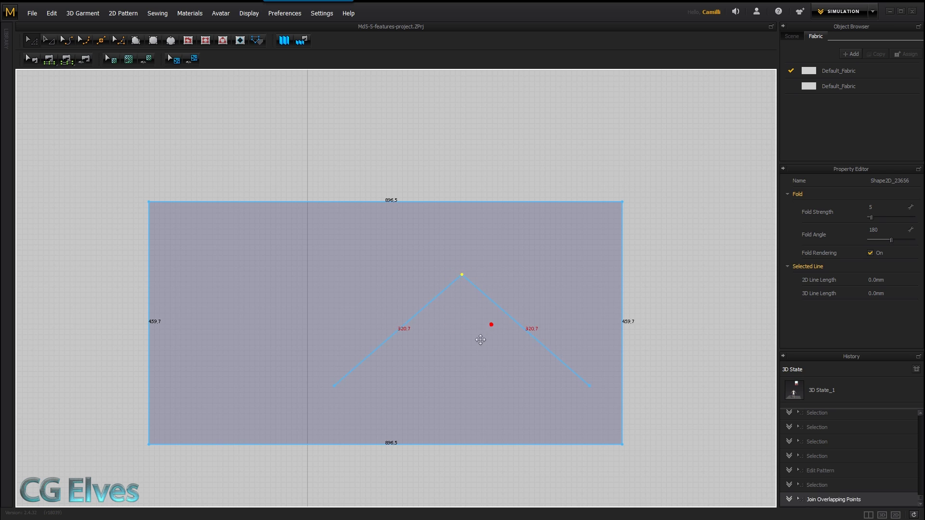
- Transform the joined inverted-V line as one object by shifting it slightly, enlarging it and rotating it clockwise
click(684, 303)
key(a)
drag(481, 292, 474, 291)
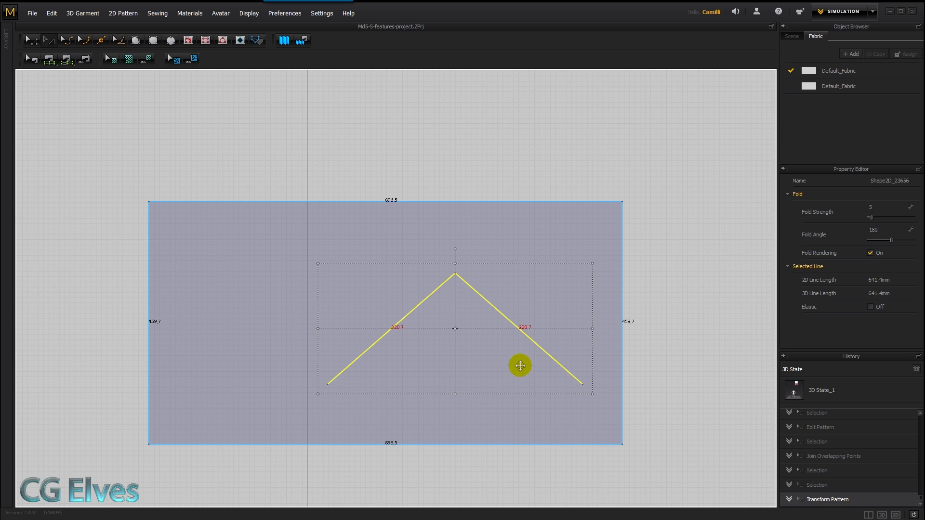
drag(455, 263, 618, 316)
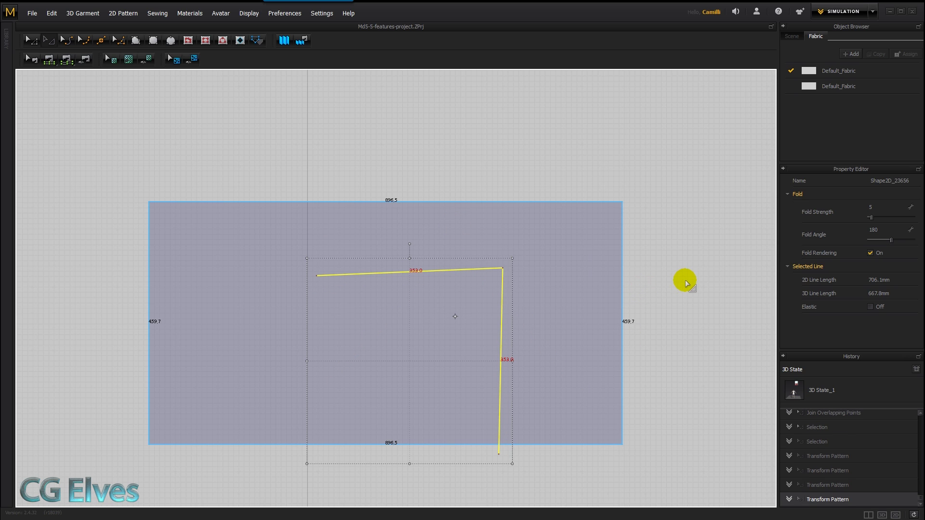